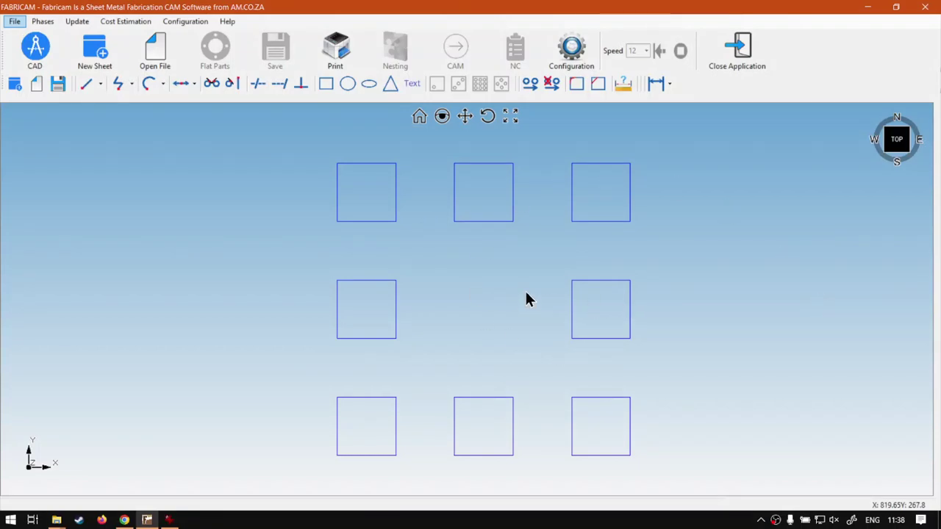
Window-select all the existing squares on the canvas and delete them
middle_drag(519, 294, 517, 294)
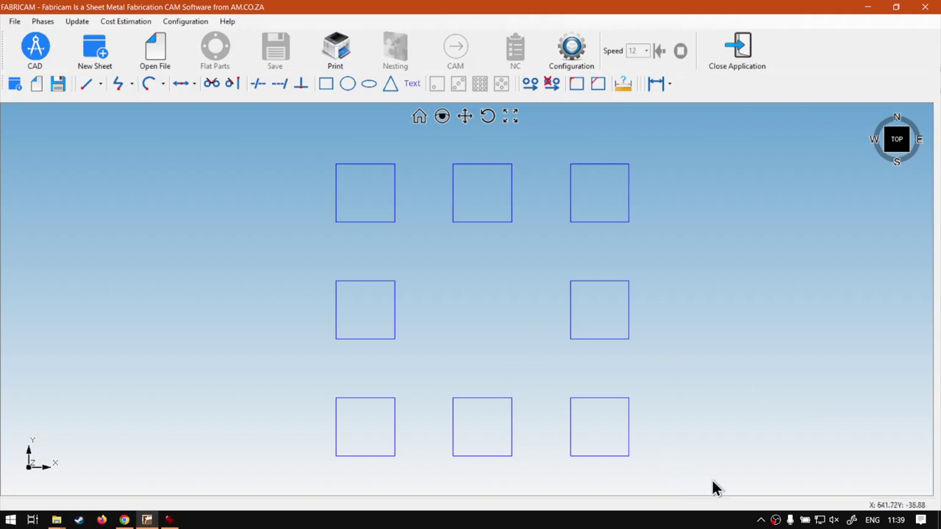
drag(734, 479, 250, 139)
key(Delete)
Define a new rectangle with width 100 and height 100
click(327, 85)
double_click(345, 218)
text(100)
click(342, 240)
text(100)
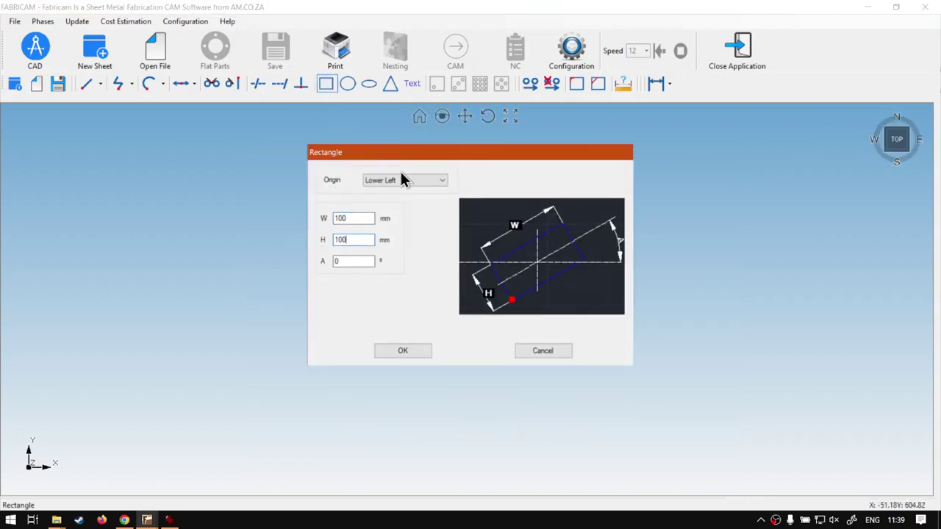
click(408, 351)
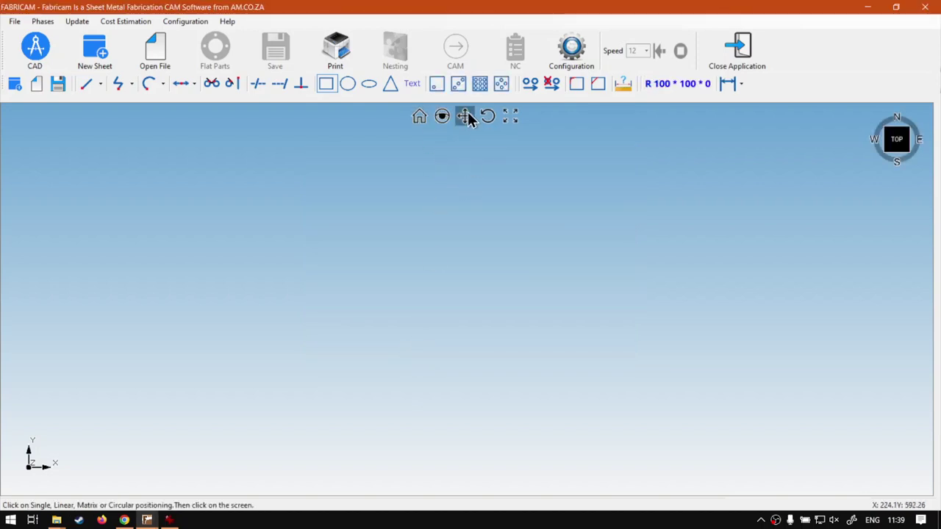
In matrix positioning, set Ax and Ay spacing to 200 and the grid counts to 3
click(479, 83)
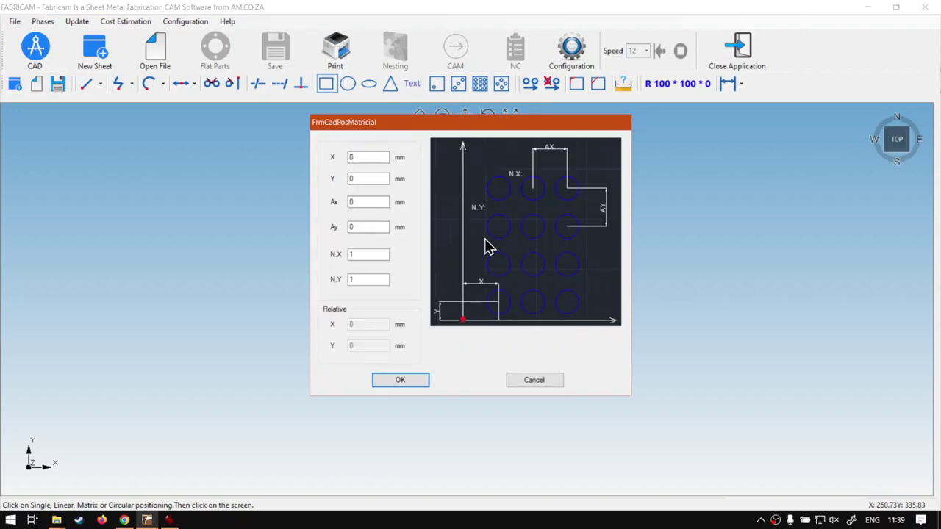
click(367, 203)
drag(374, 203, 334, 199)
text(200)
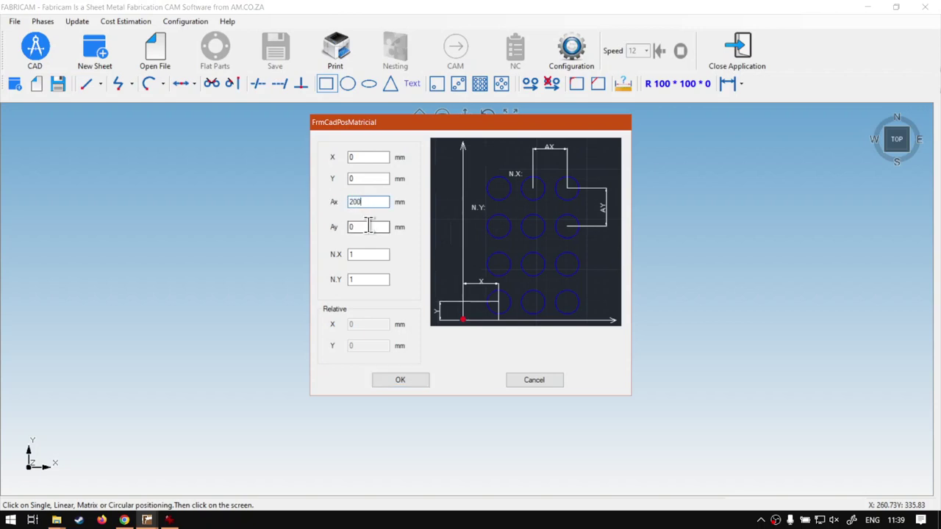
drag(371, 227, 344, 227)
text(200)
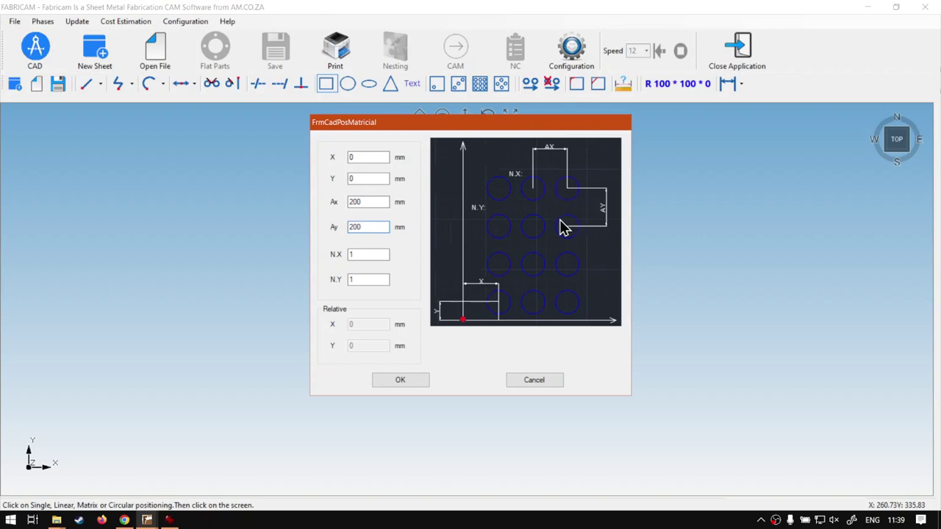
drag(367, 254, 336, 279)
text(33)
Place the 3 × 3 grid of squares and window-select the centre square
click(410, 380)
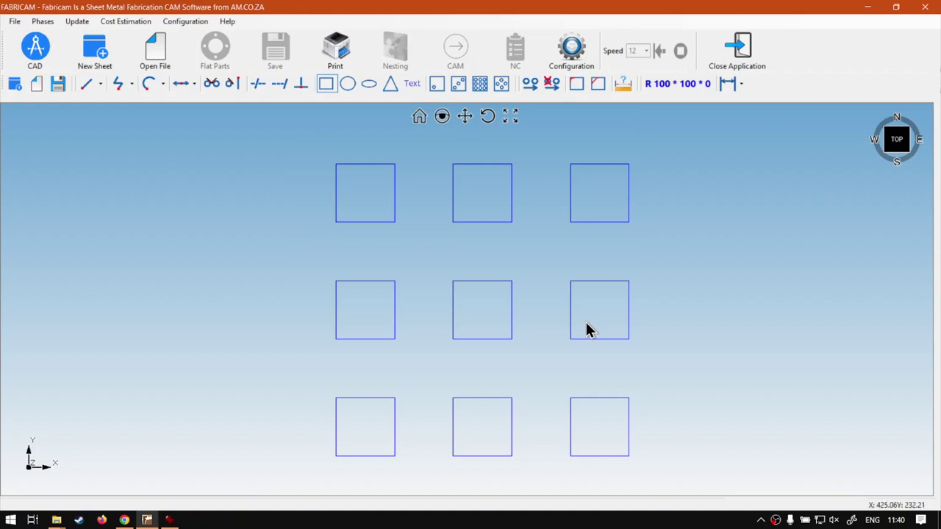
drag(429, 250, 538, 373)
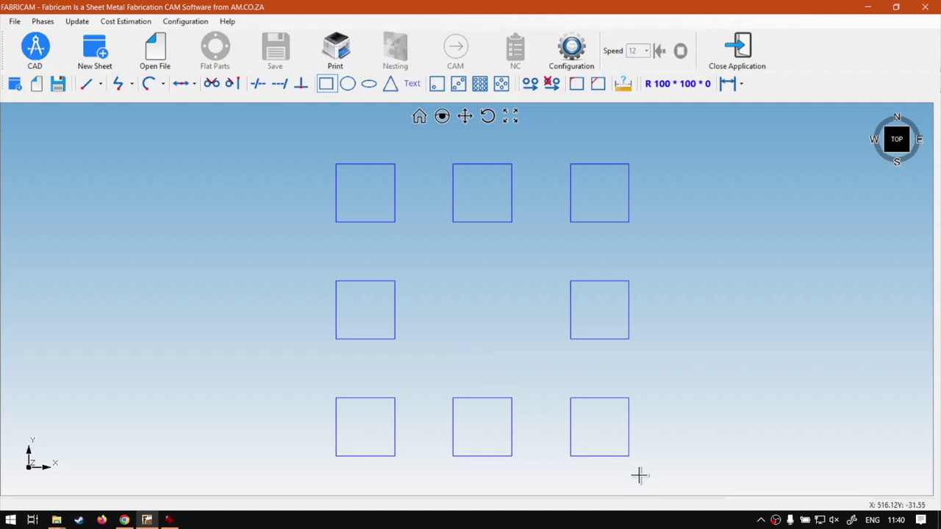
Delete the eight border squares and define a new 100 × 100 rectangle
drag(652, 482, 263, 111)
key(Delete)
click(326, 84)
double_click(352, 218)
text(100)
key(Tab)
text(100)
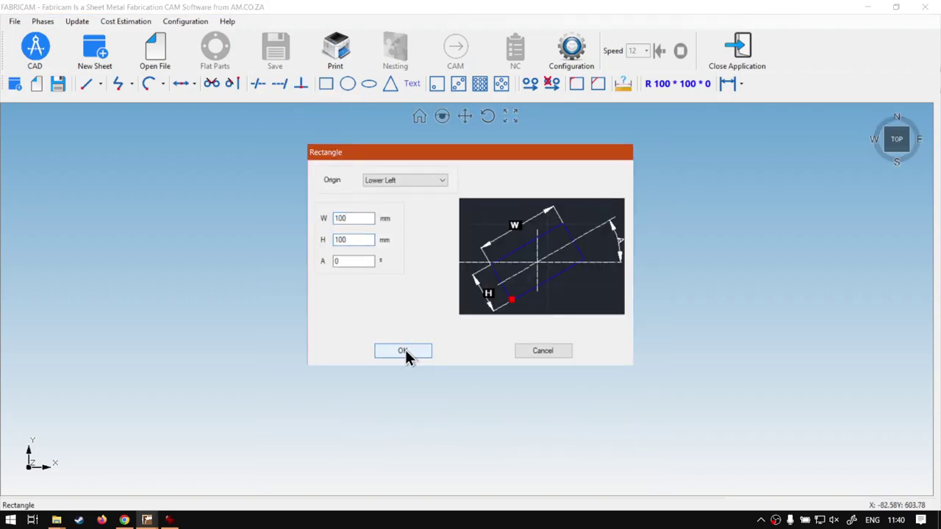
click(404, 353)
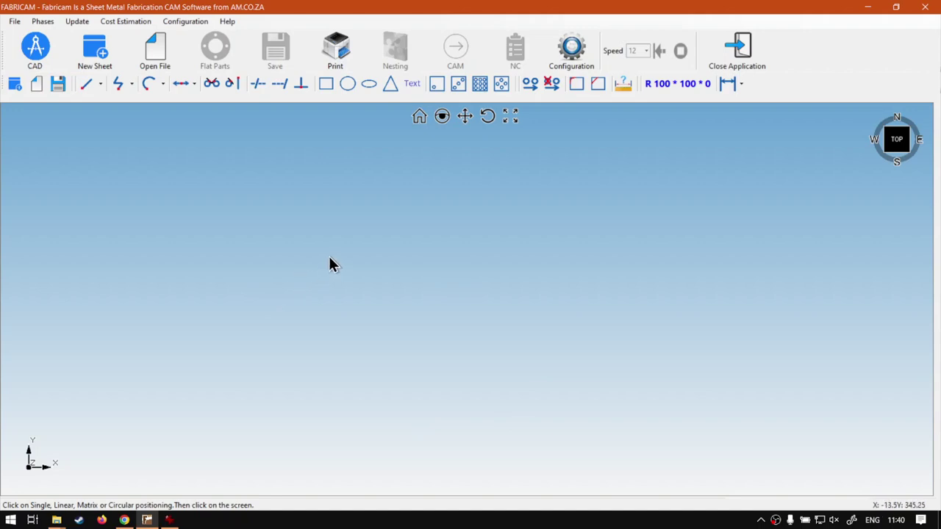
Set matrix positioning to Ax 200, Ay 200, N.X 3 and N.Y 3
click(479, 83)
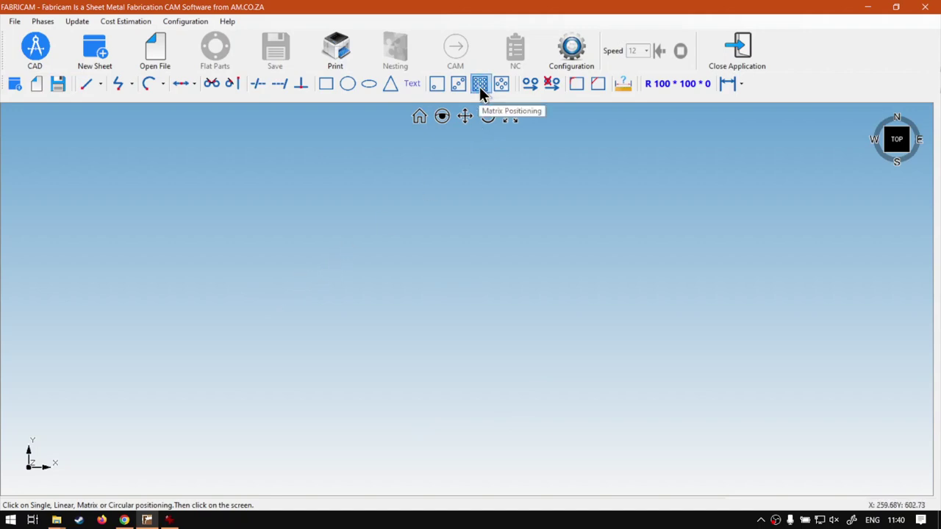
click(467, 239)
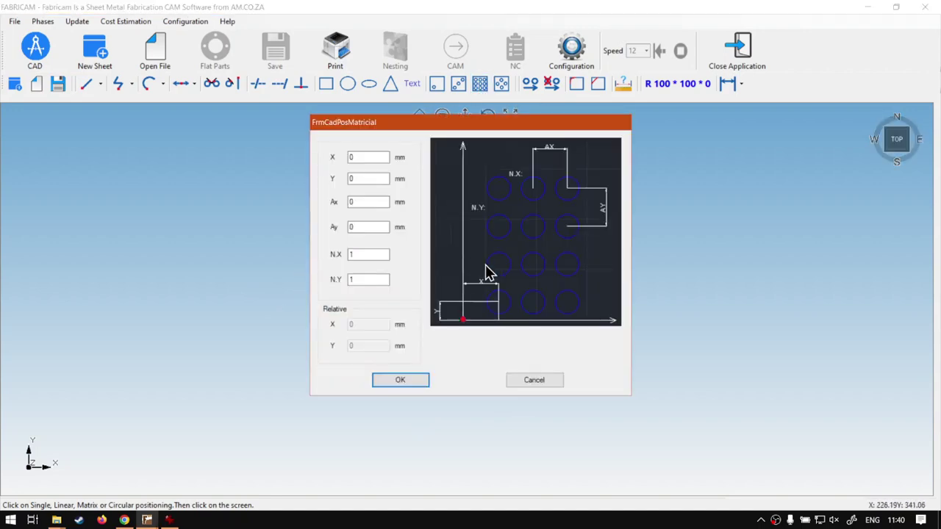
double_click(371, 202)
text(200)
double_click(373, 227)
text(200)
double_click(356, 255)
text(3)
double_click(357, 278)
Place the 3 × 3 grid, then select and delete its four corner squares
click(399, 381)
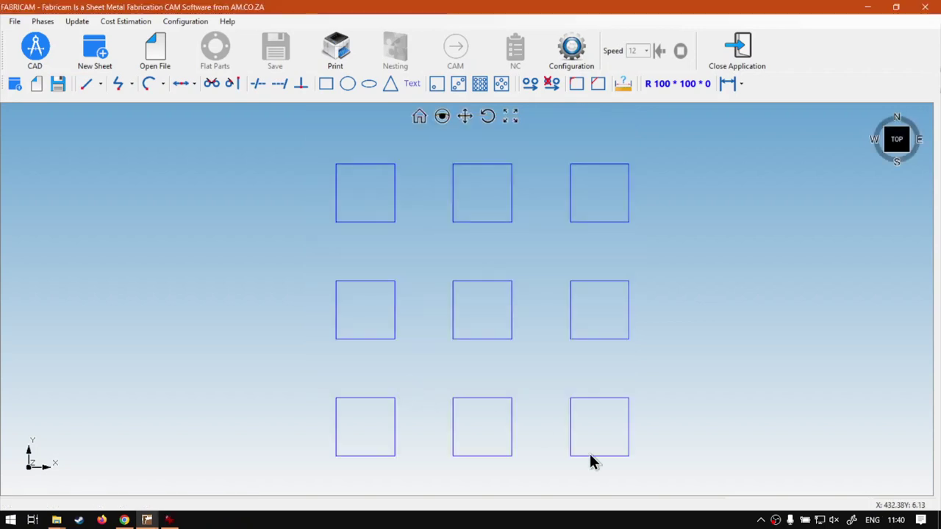
drag(633, 464, 542, 365)
drag(661, 259, 570, 166)
drag(294, 139, 400, 229)
drag(314, 366, 441, 487)
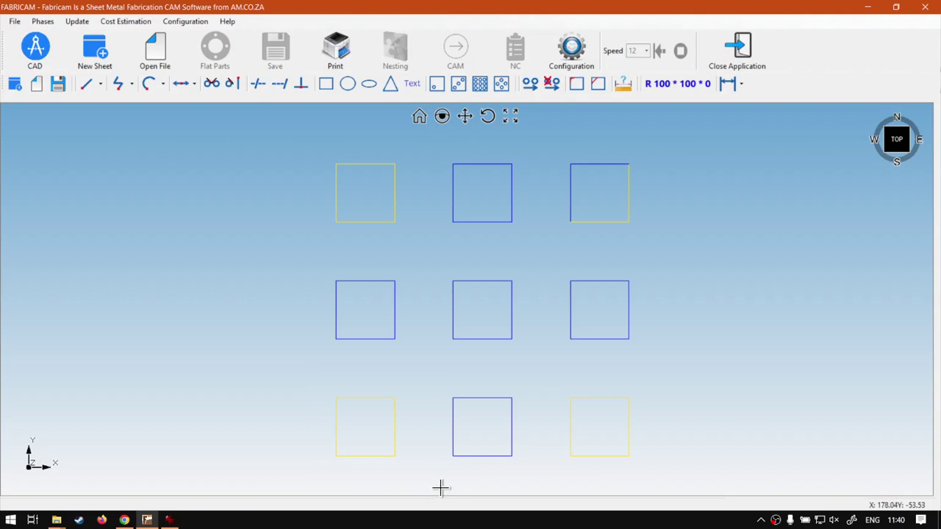
key(Delete)
Delete the leftover edges of the top-right square and clear the selection
drag(550, 136, 668, 250)
key(Delete)
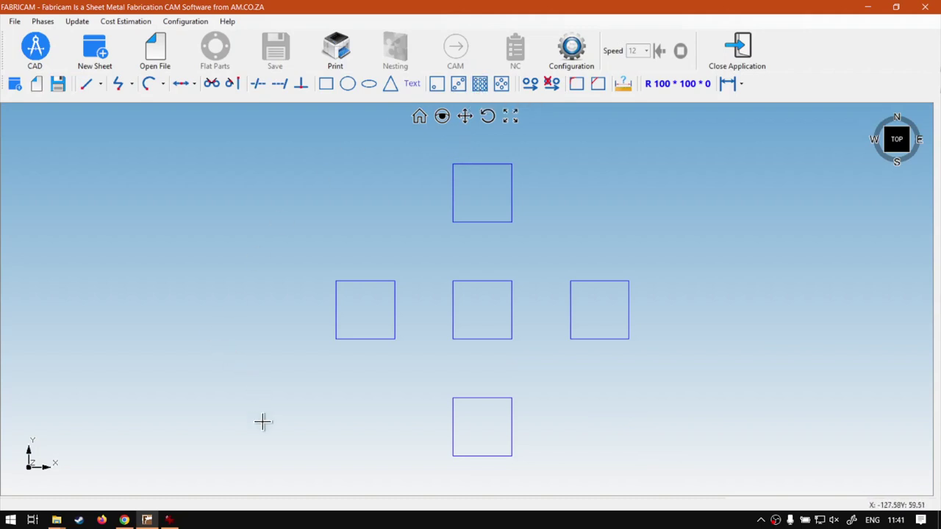
drag(262, 446, 433, 364)
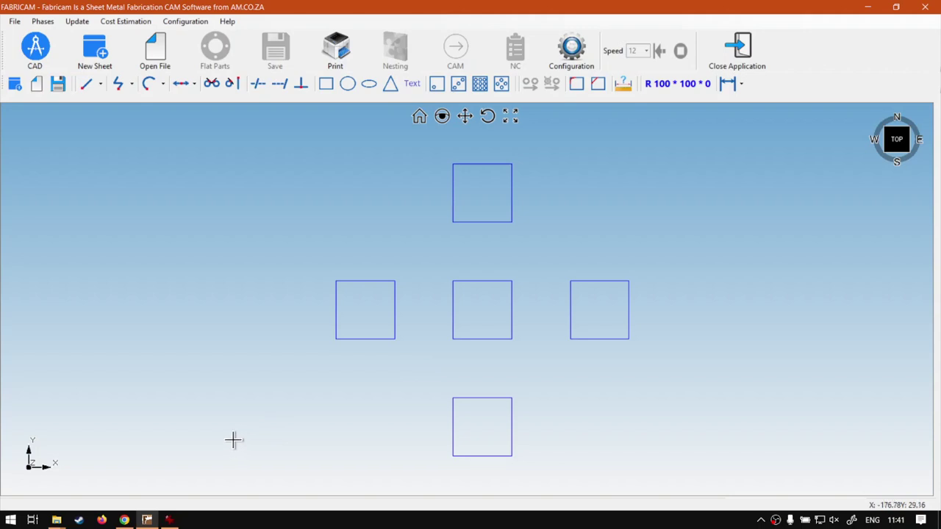
click(126, 520)
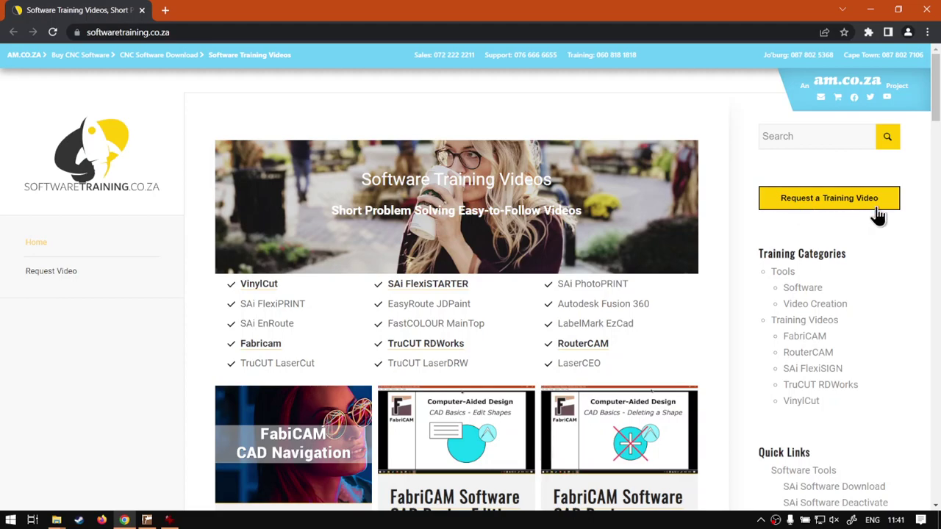
scroll(707, 283, down, 8)
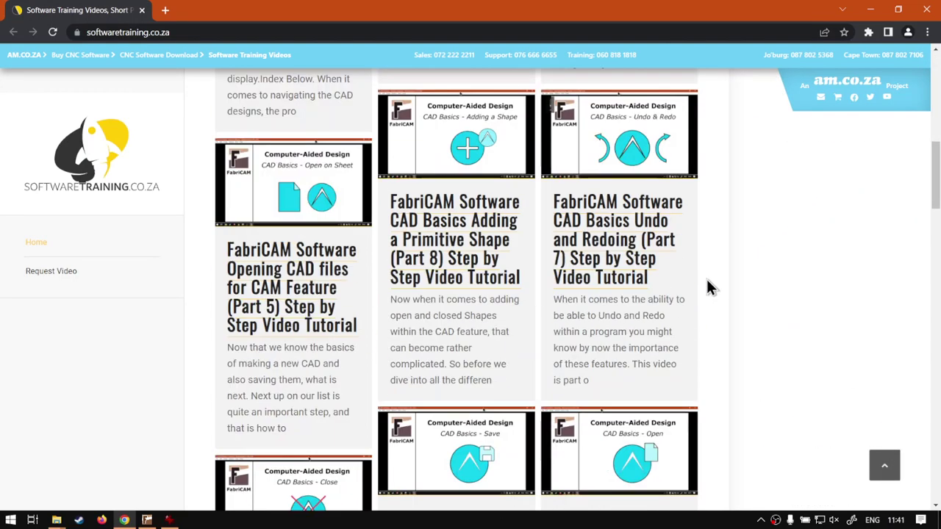
scroll(706, 283, up, 5)
scroll(706, 277, up, 4)
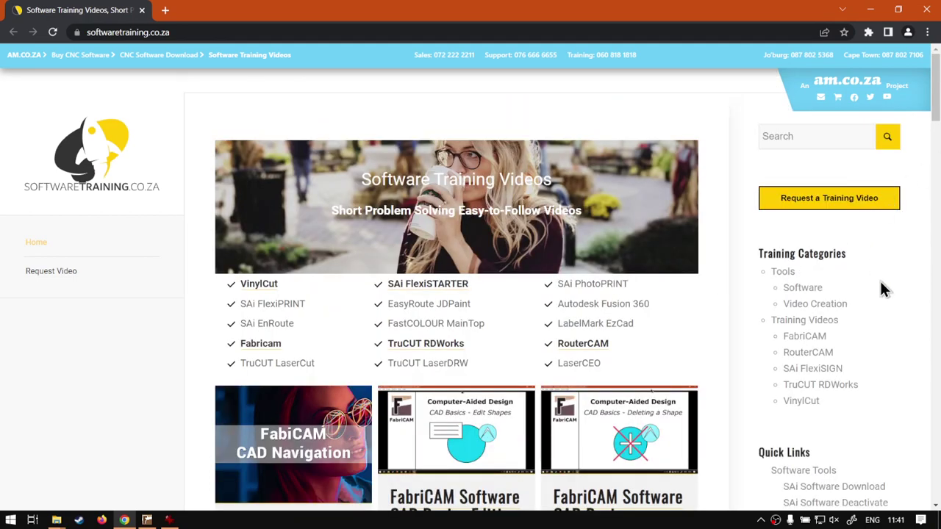